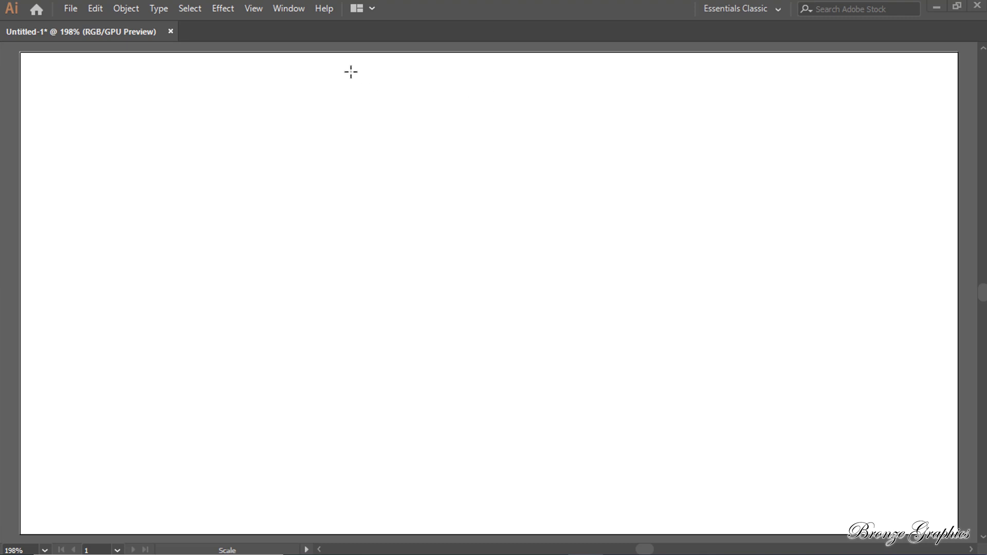
- Turn on the Control panel and switch to the Advanced toolbar from the Window menu
{"action": "left_click", "coordinate": [291, 12]}
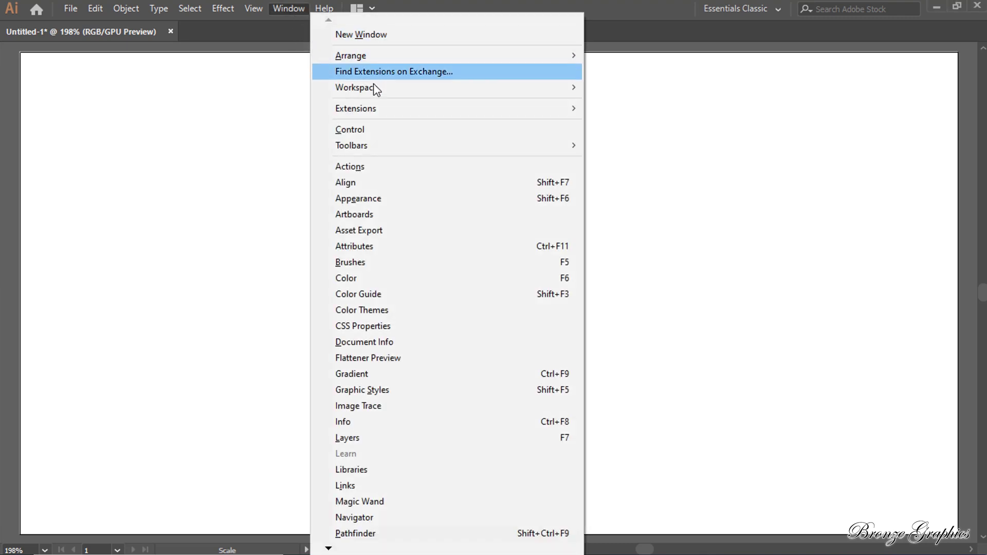
{"action": "left_click", "coordinate": [368, 130]}
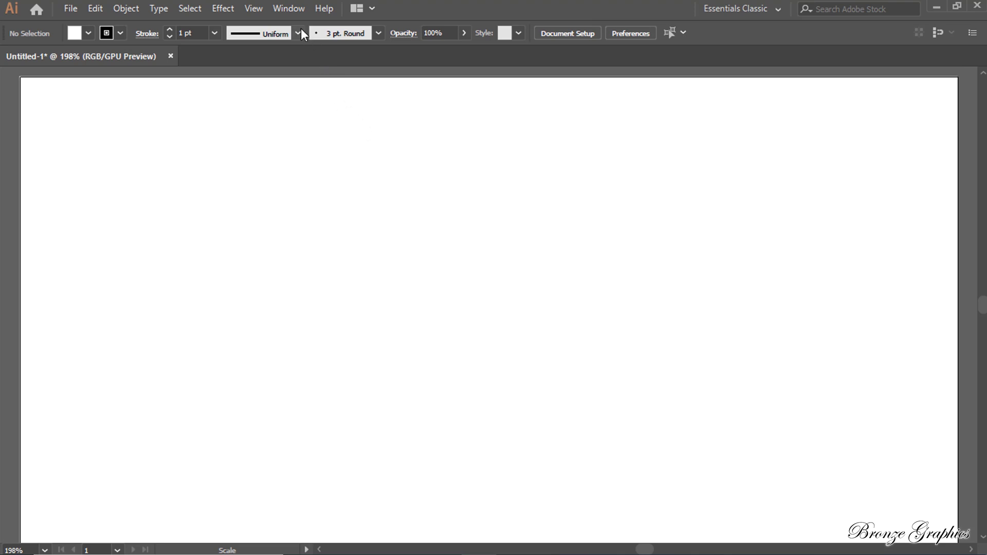
{"action": "left_click", "coordinate": [291, 12]}
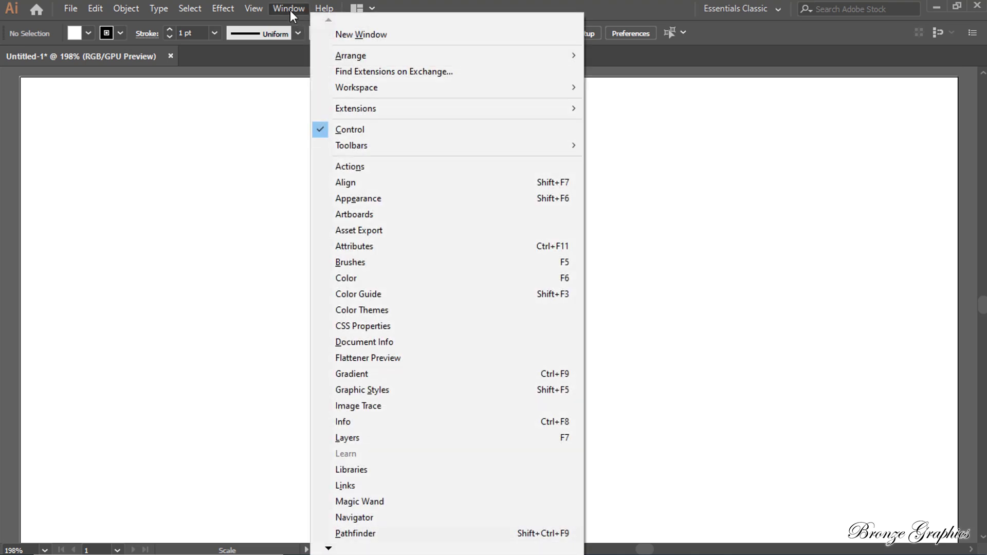
{"action": "mouse_move", "coordinate": [396, 147]}
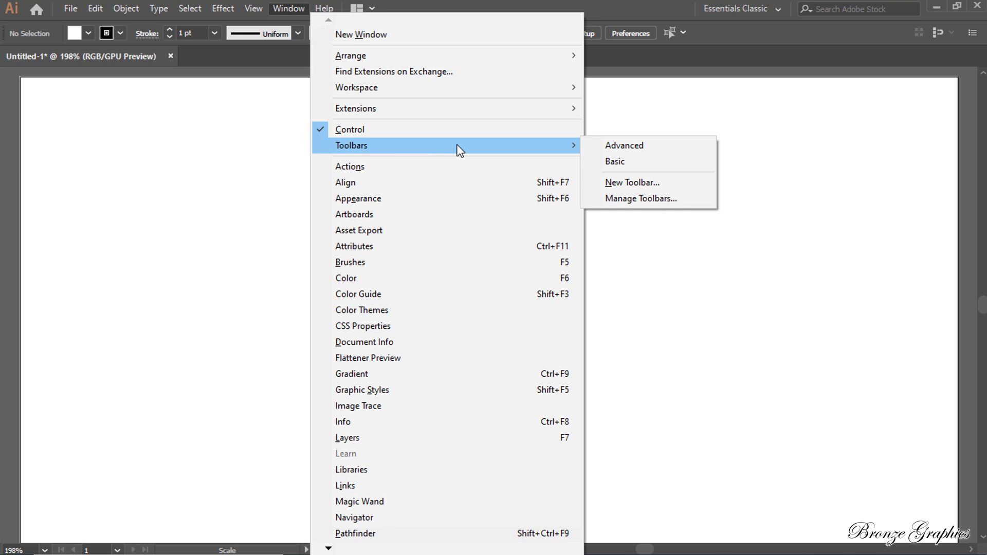
{"action": "left_click", "coordinate": [606, 147]}
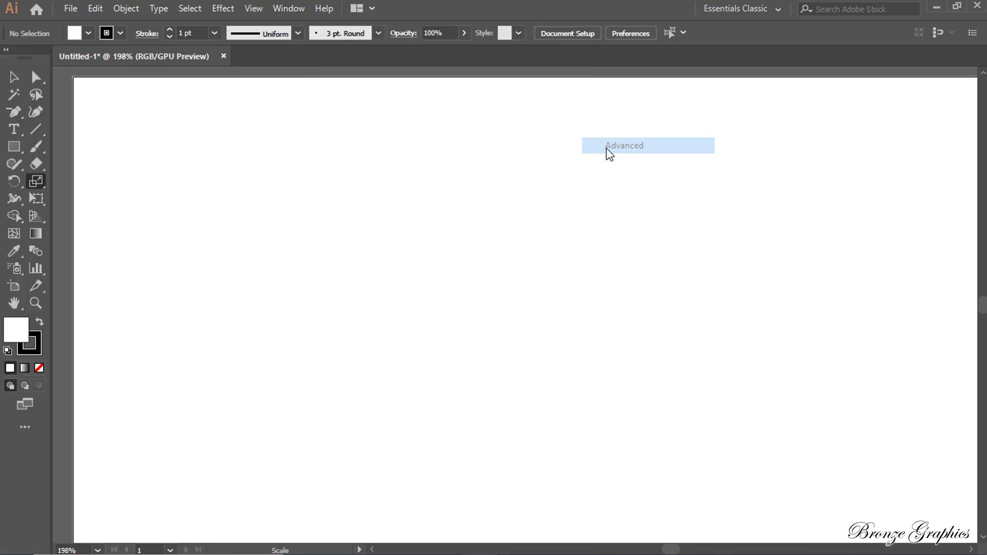
- Draw a tall vertical line, Alt-drag a parallel copy 52.61 mm right, and select both
{"action": "left_click", "coordinate": [41, 129]}
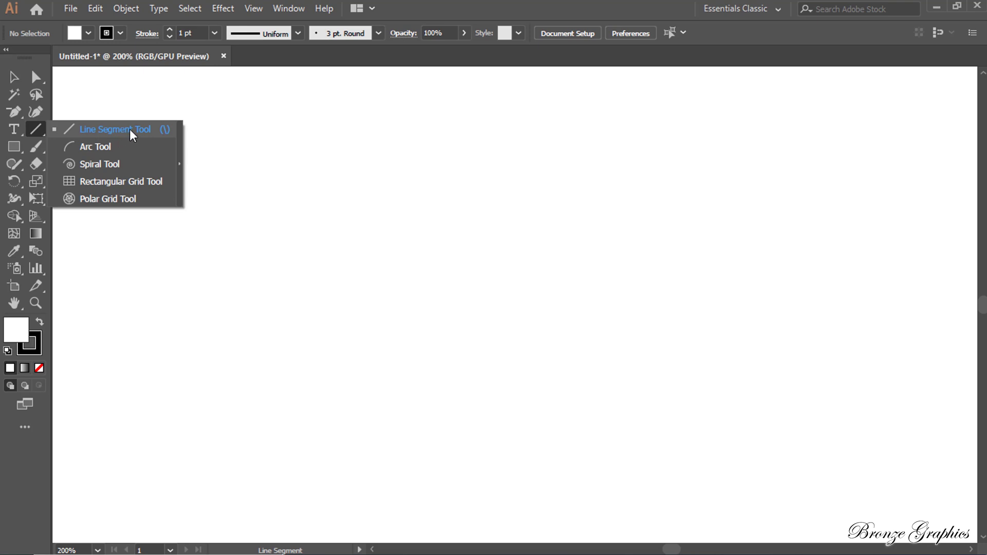
{"action": "left_click", "coordinate": [131, 129]}
{"action": "left_click_drag", "start_coordinate": [156, 93], "coordinate": [145, 485]}
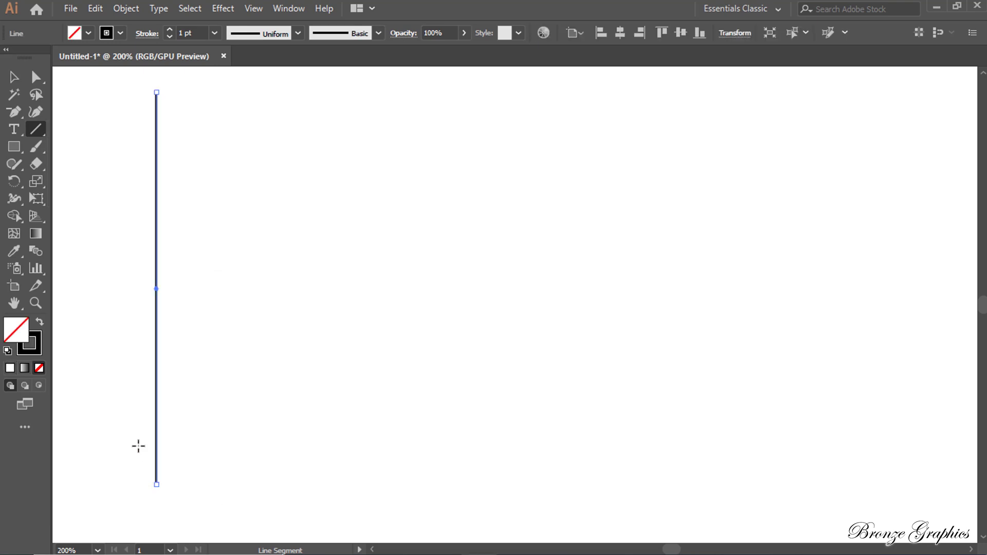
{"action": "left_click", "coordinate": [14, 77]}
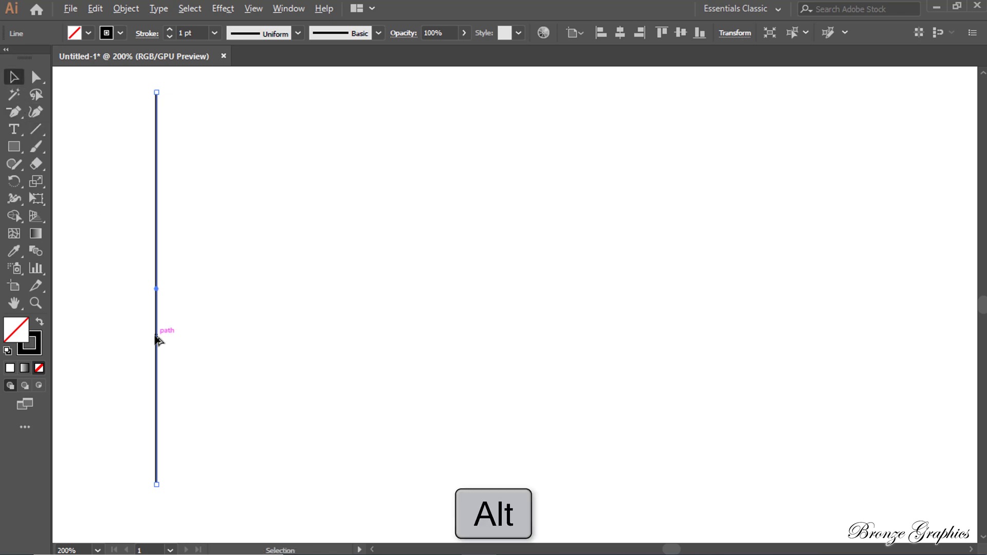
{"action": "left_click_drag", "start_coordinate": [160, 339], "coordinate": [411, 335]}
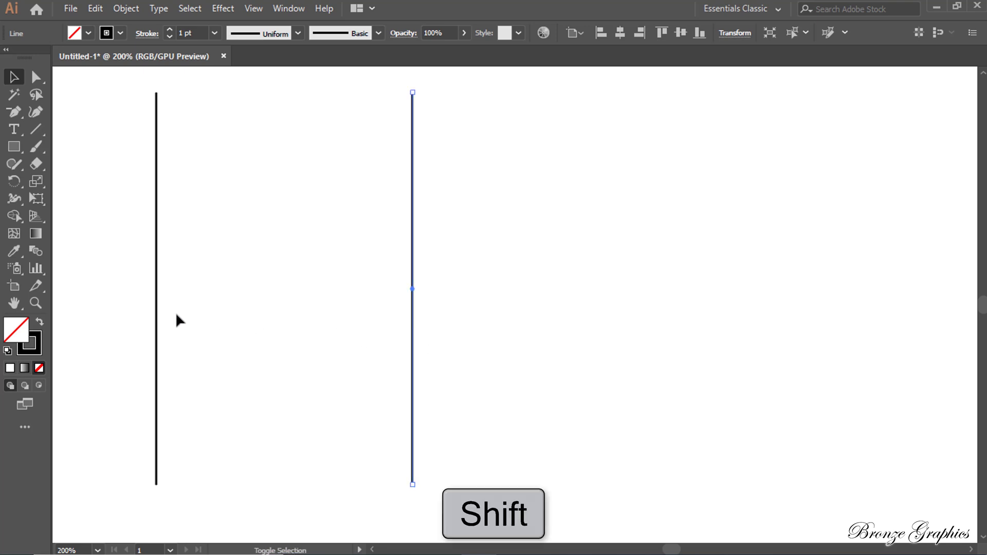
{"action": "left_click", "coordinate": [154, 312], "text": "shift"}
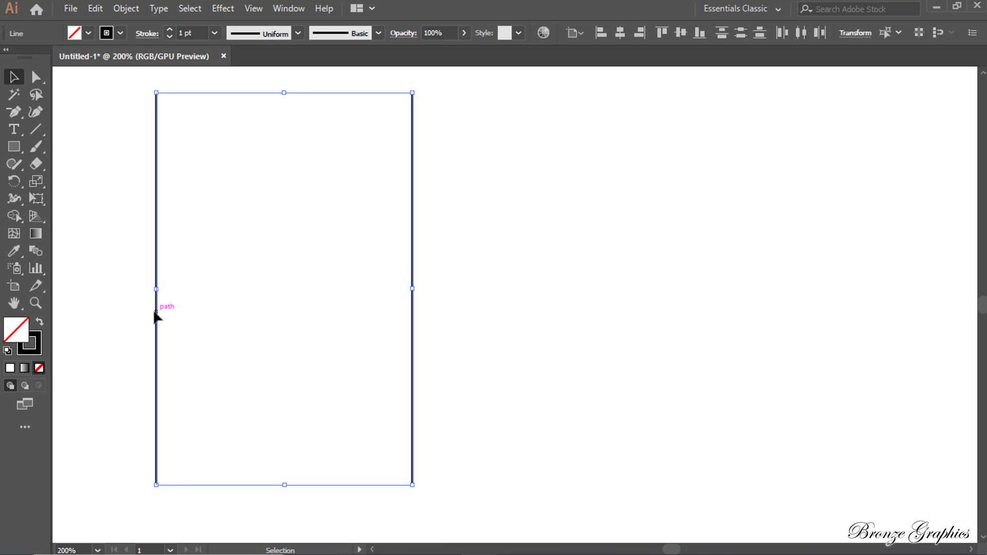
- Blend the two vertical lines together with Object > Blend > Make
{"action": "left_click", "coordinate": [123, 14]}
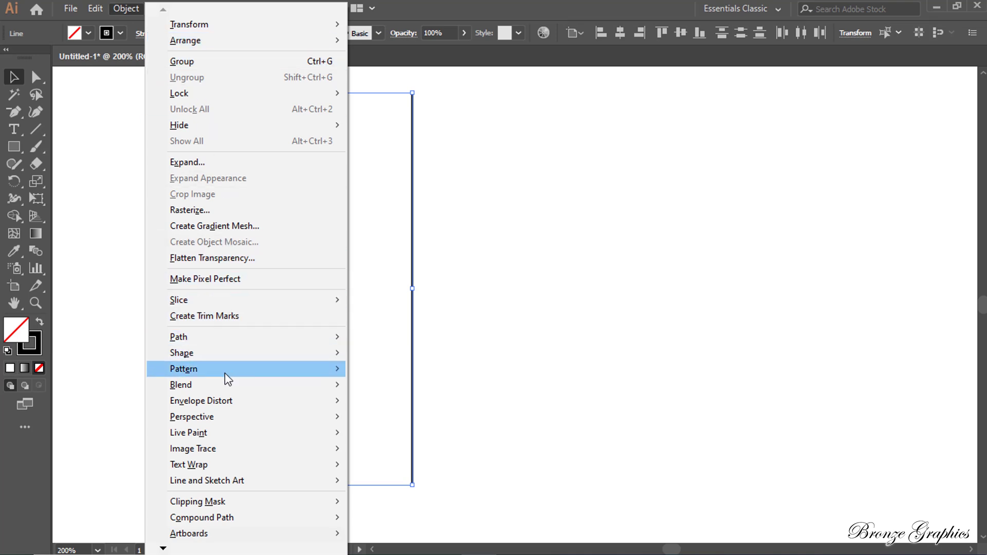
{"action": "mouse_move", "coordinate": [224, 387]}
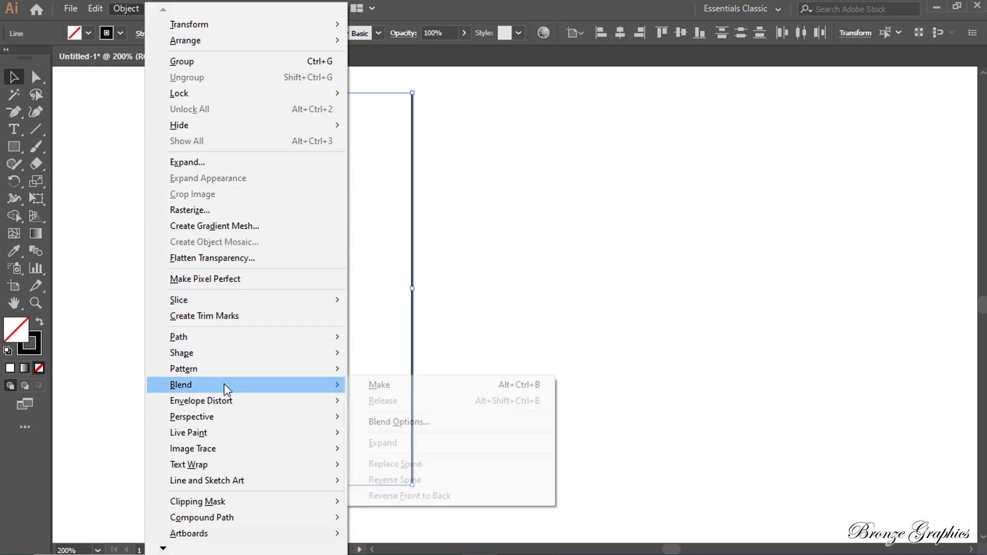
{"action": "left_click", "coordinate": [371, 386]}
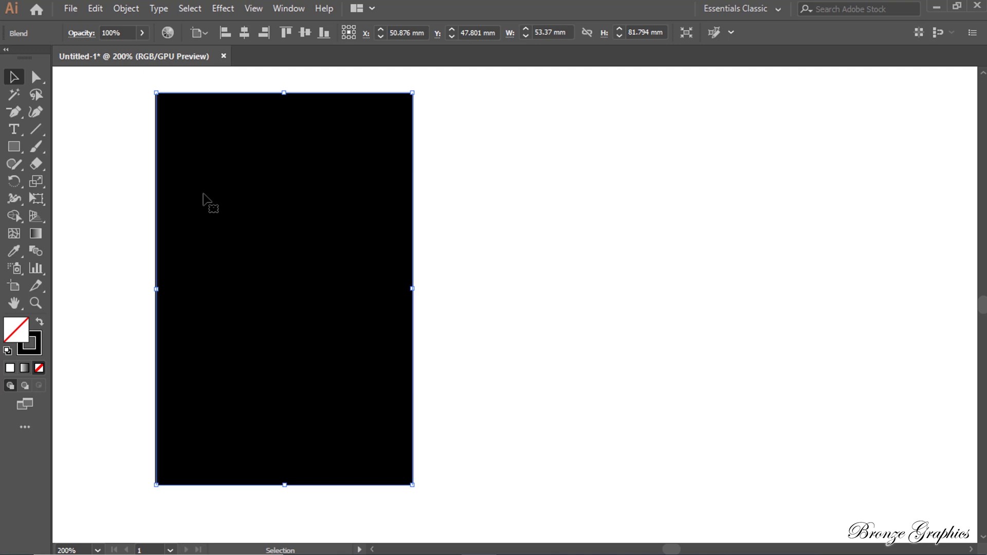
- Set the blend spacing to 30 Specified Steps in Blend Options
{"action": "left_click", "coordinate": [125, 8]}
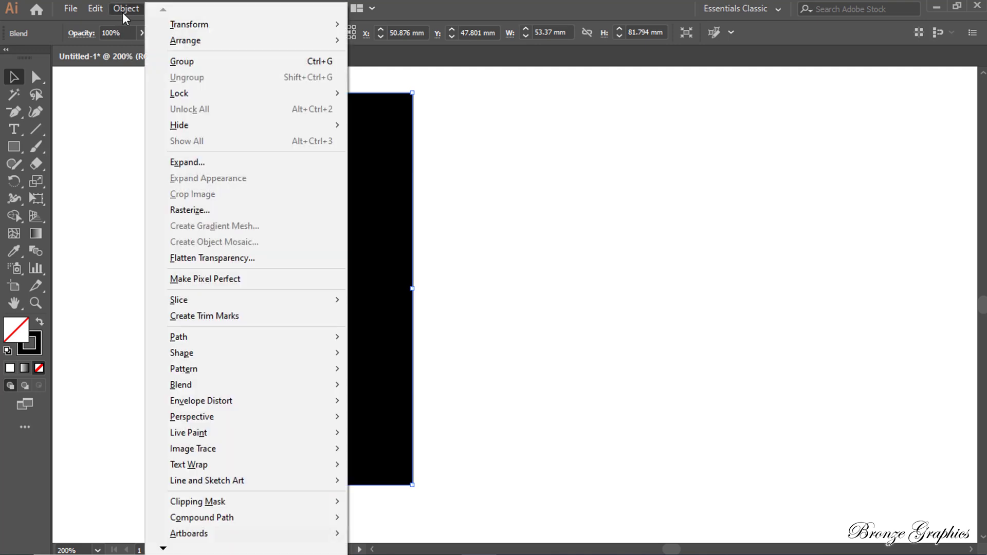
{"action": "mouse_move", "coordinate": [227, 392]}
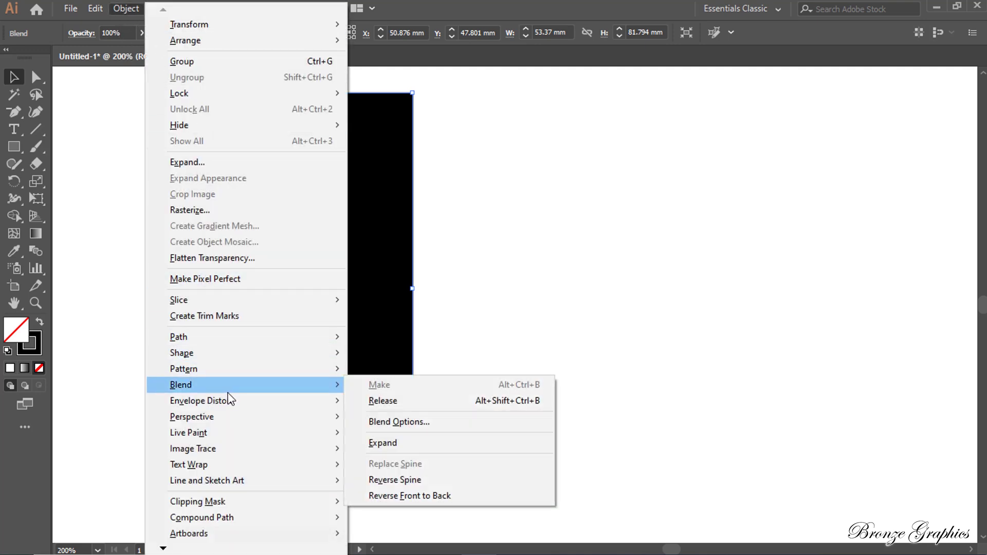
{"action": "left_click", "coordinate": [408, 426]}
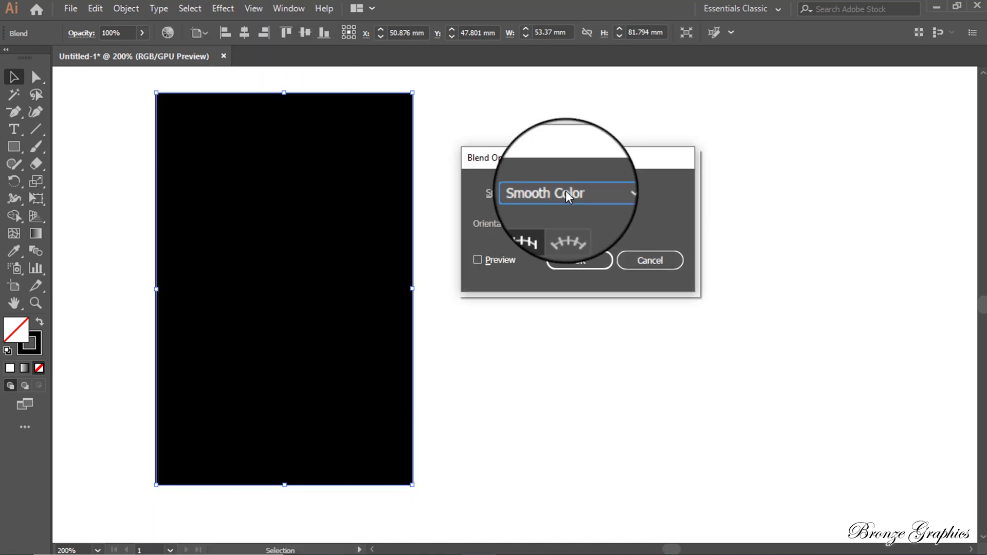
{"action": "left_click", "coordinate": [565, 190]}
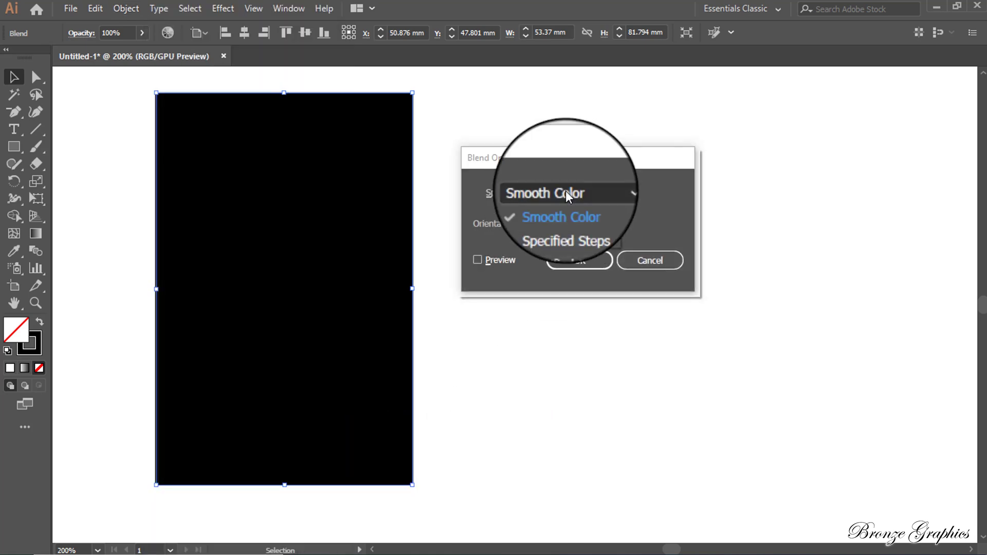
{"action": "left_click", "coordinate": [562, 225]}
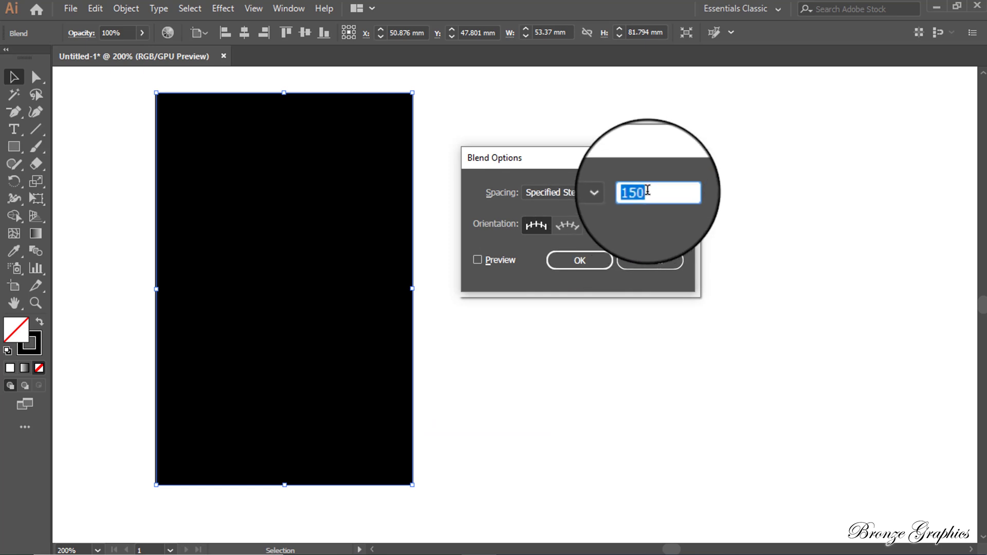
{"action": "type", "text": "30"}
{"action": "left_click", "coordinate": [492, 259]}
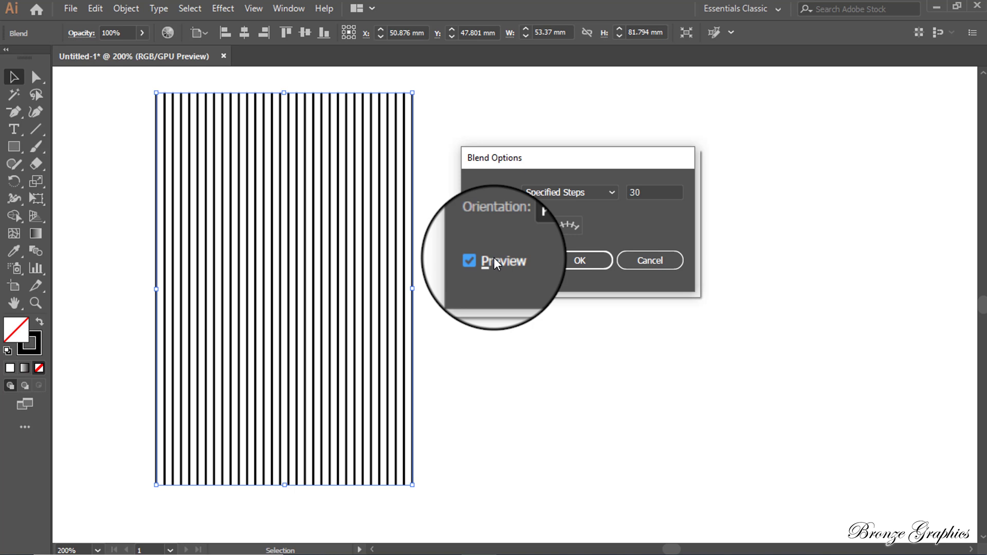
{"action": "left_click", "coordinate": [579, 260]}
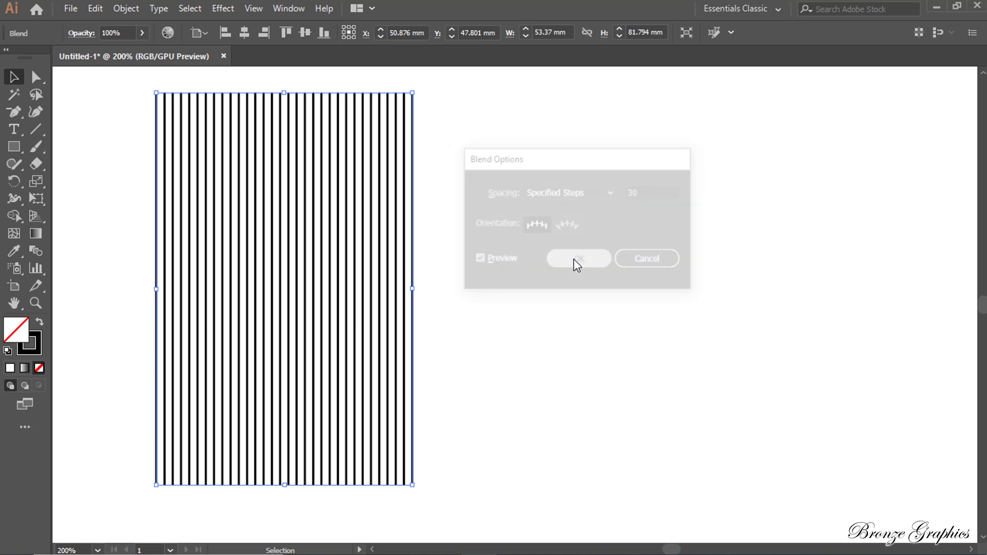
- Move the stripe block toward the centre and add a 90° rotated copy
{"action": "left_click_drag", "start_coordinate": [357, 317], "coordinate": [552, 316]}
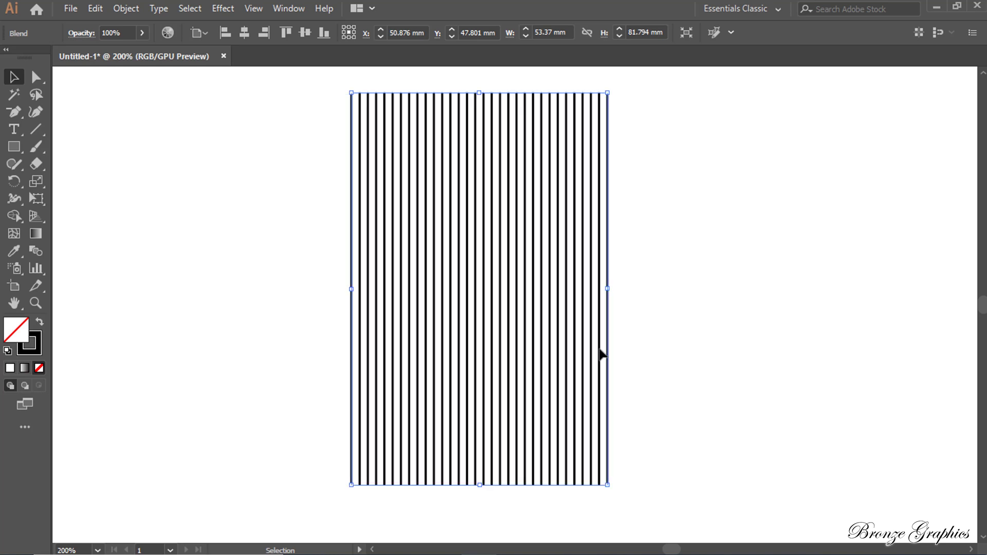
{"action": "right_click", "coordinate": [545, 342]}
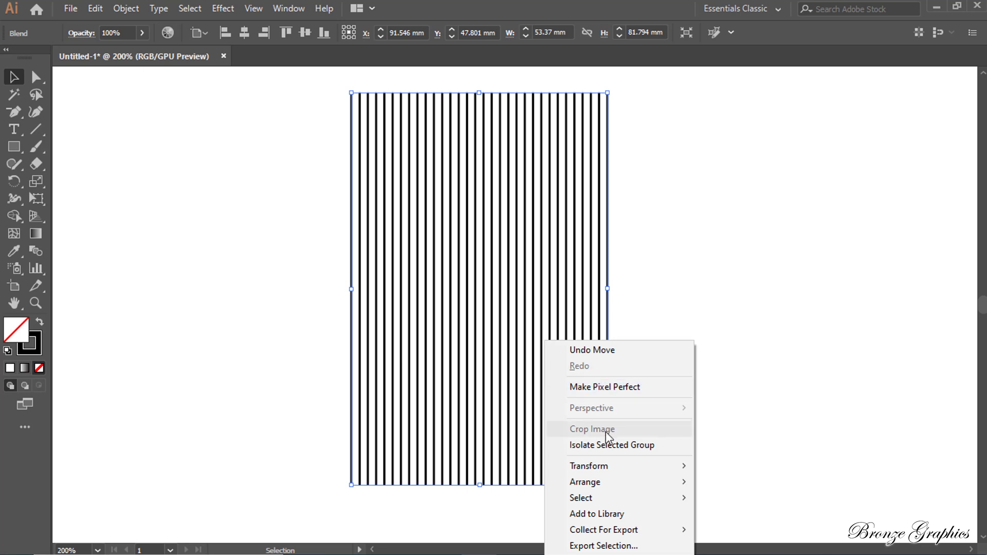
{"action": "mouse_move", "coordinate": [584, 469]}
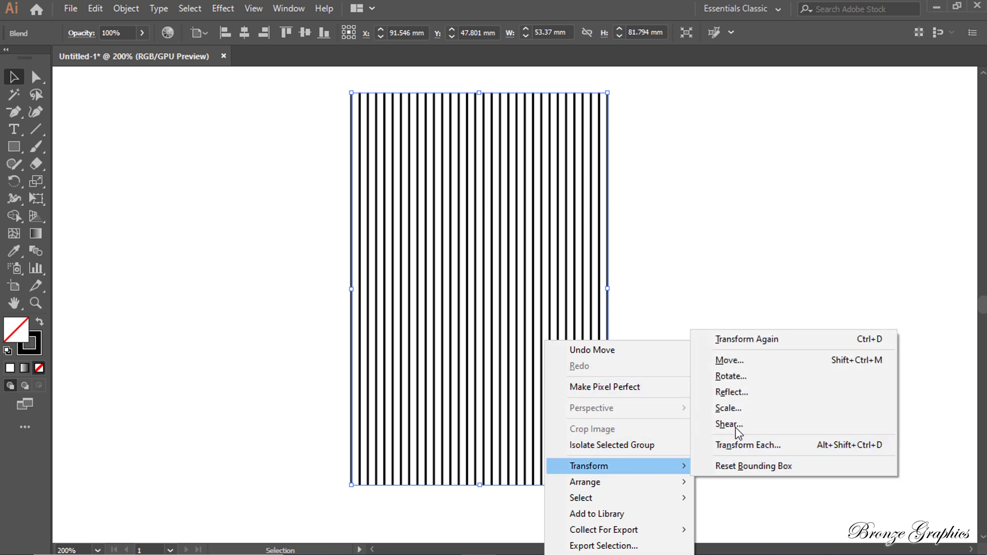
{"action": "left_click", "coordinate": [733, 377]}
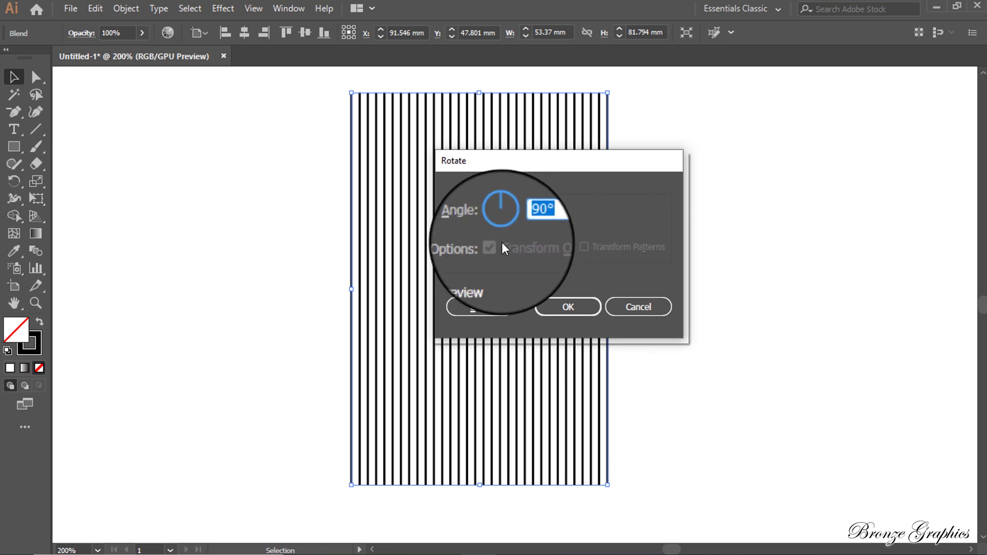
{"action": "left_click", "coordinate": [454, 275]}
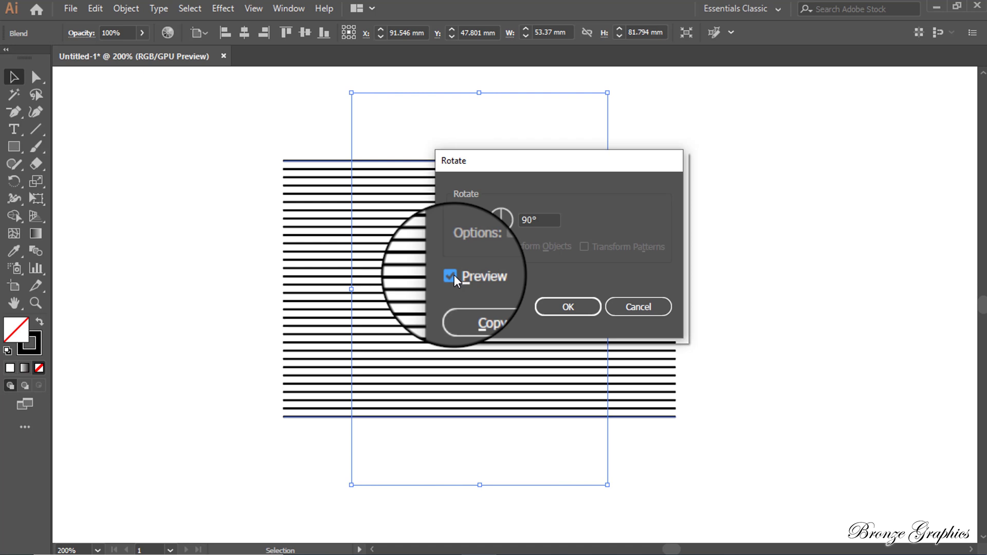
{"action": "left_click", "coordinate": [470, 306]}
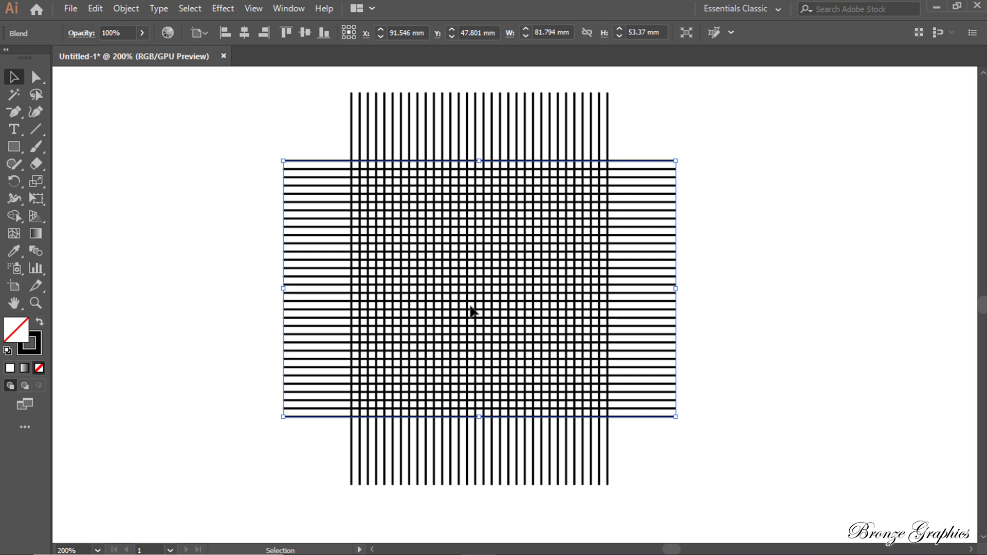
- Select all and expand both blends with Object, Fill and Stroke checked
{"action": "key", "text": "ctrl+a"}
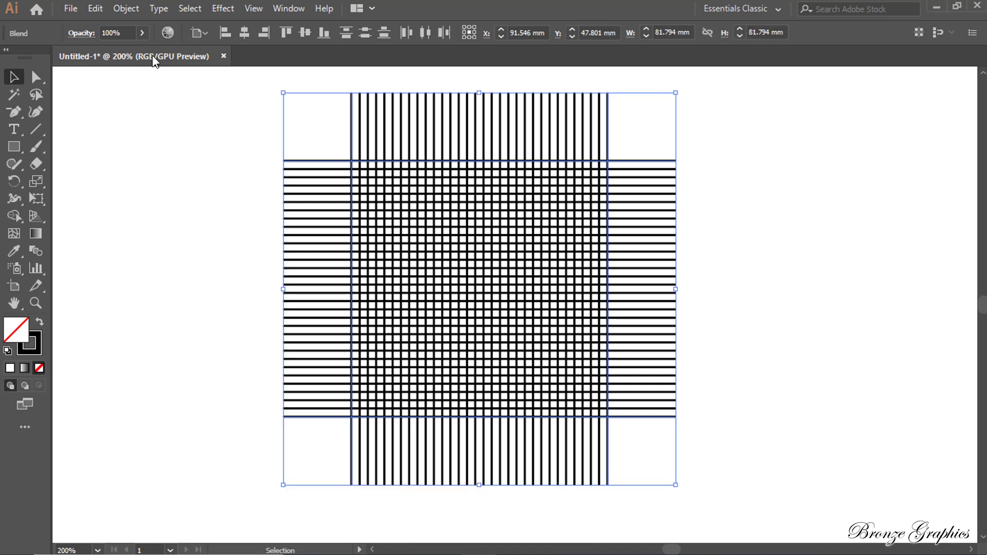
{"action": "left_click", "coordinate": [128, 11]}
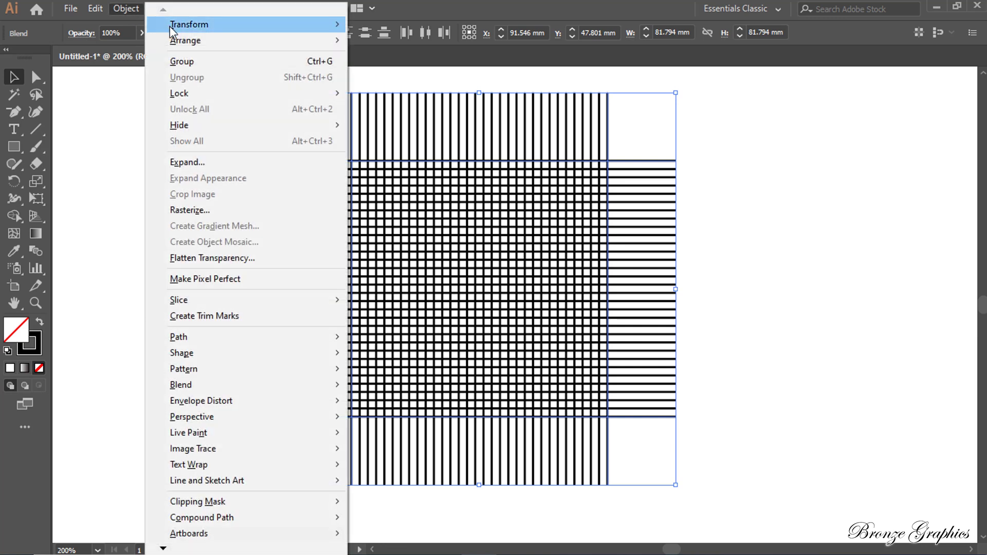
{"action": "left_click", "coordinate": [190, 162]}
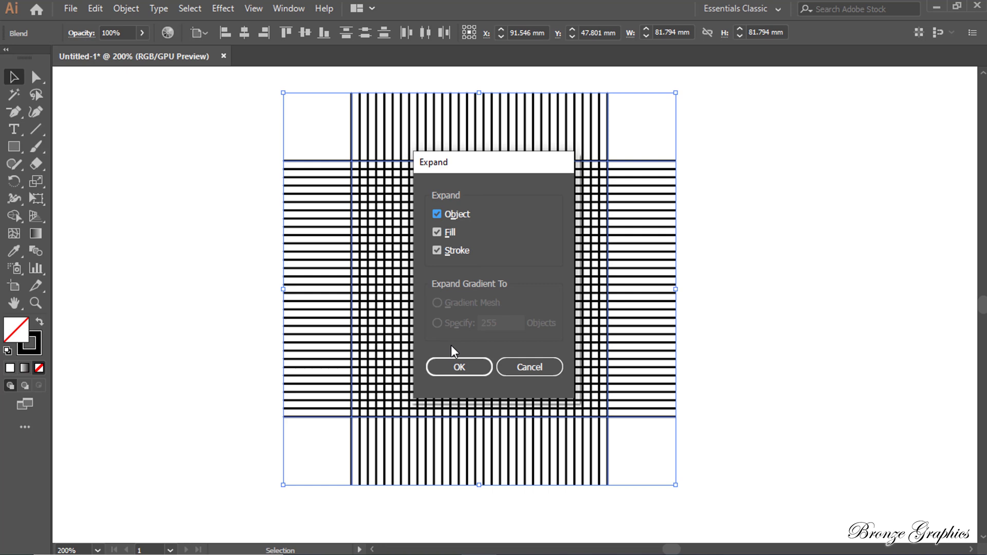
{"action": "left_click", "coordinate": [446, 365]}
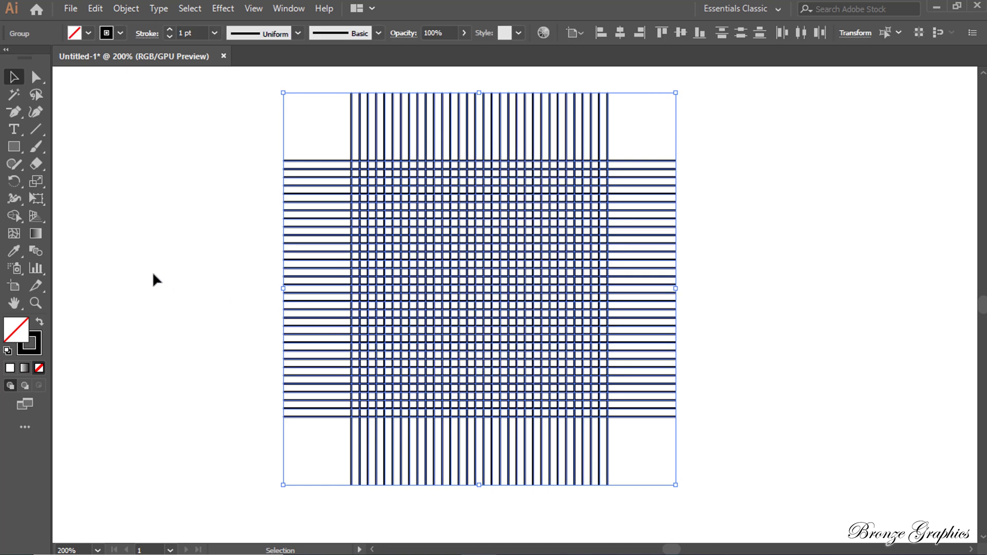
- Choose the Shape Builder Tool and set the fill colour to an orange swatch
{"action": "left_click", "coordinate": [16, 219]}
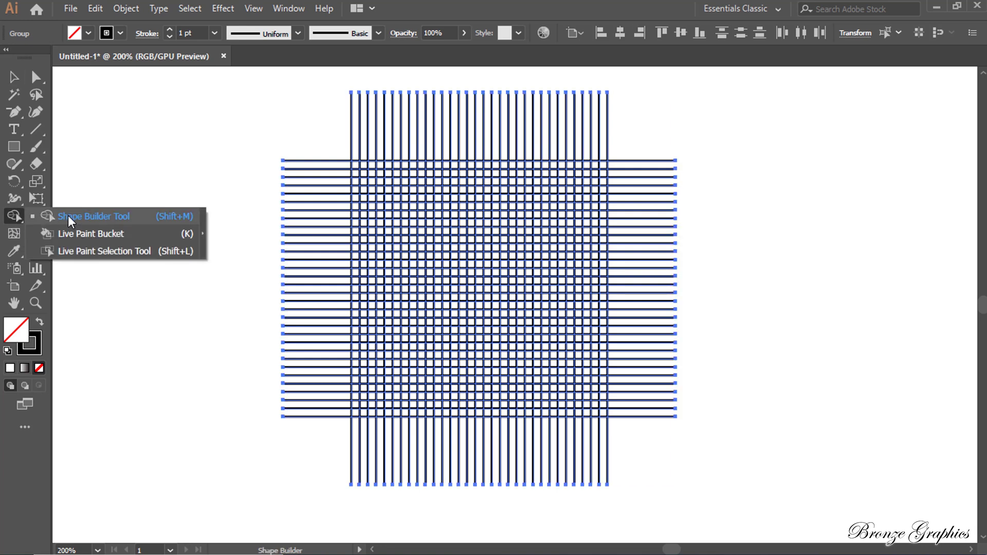
{"action": "left_click", "coordinate": [118, 216]}
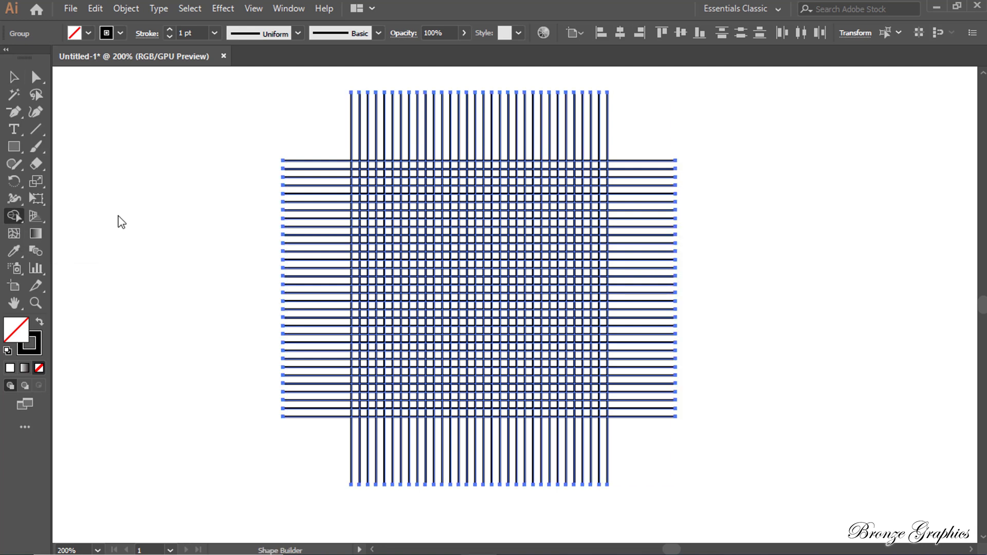
{"action": "left_click", "coordinate": [88, 33]}
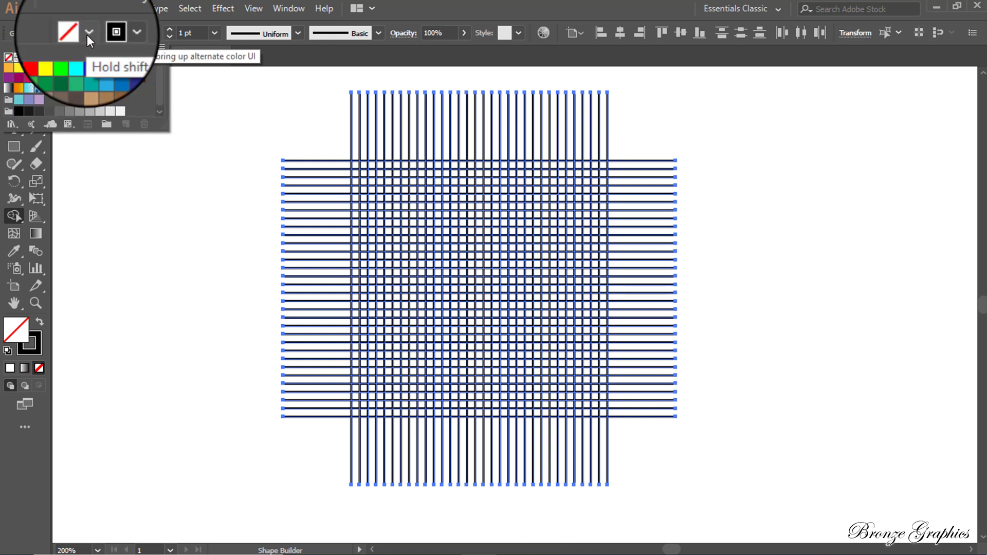
{"action": "left_click", "coordinate": [131, 57]}
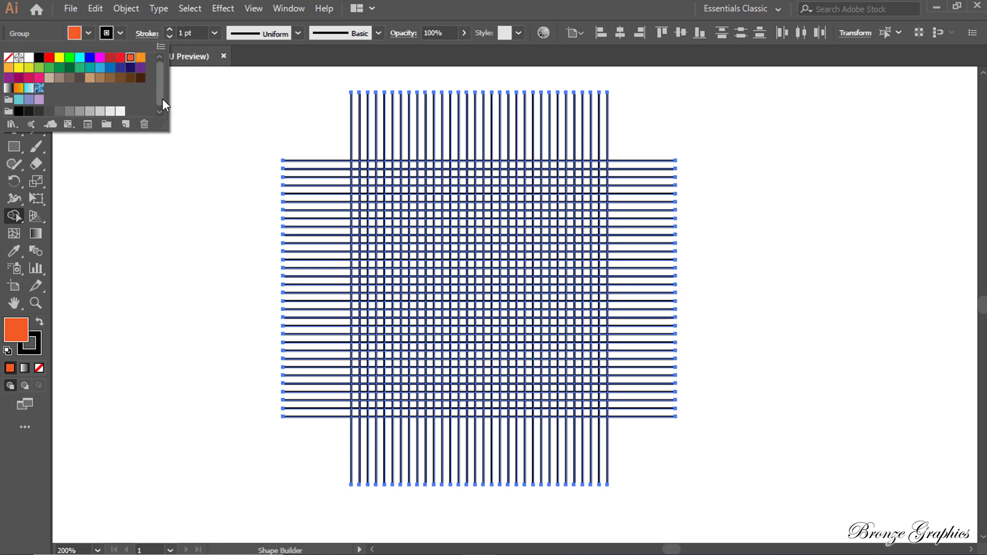
- Zoom in and merge grid cells into the orange Kufic glyph with Shape Builder
{"action": "key", "text": "ctrl+plus"}
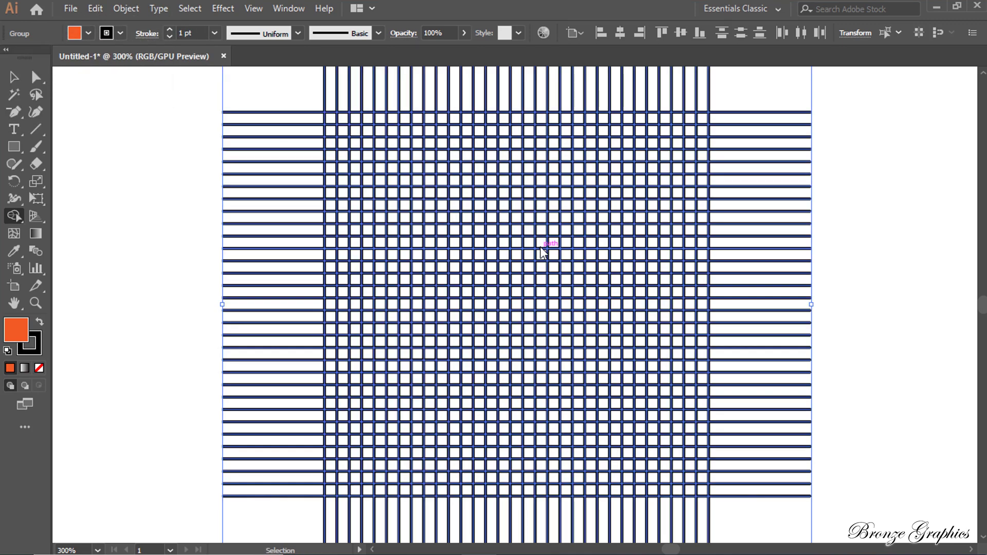
{"action": "key", "text": "ctrl+plus"}
{"action": "key", "text": "ctrl+plus"}
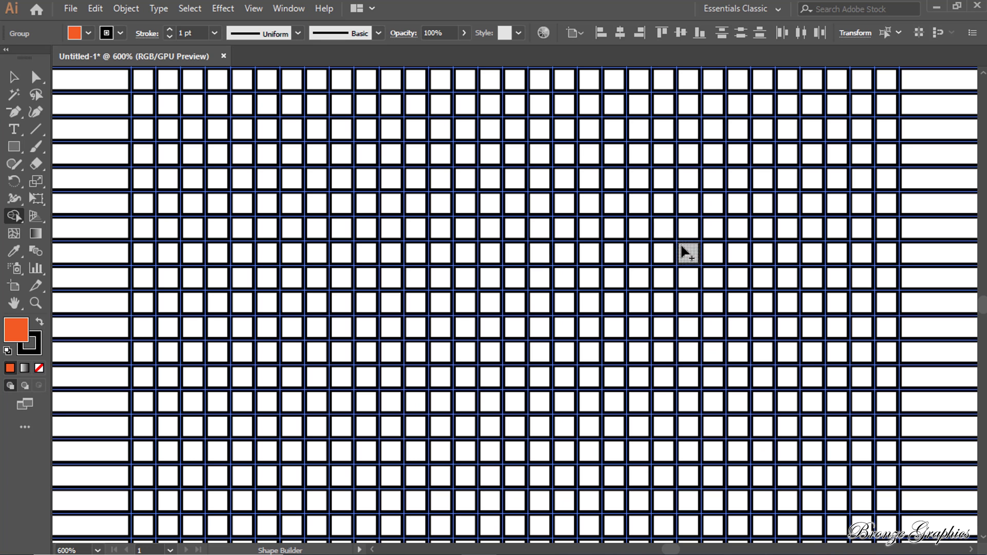
{"action": "mouse_move", "coordinate": [688, 254]}
{"action": "left_mouse_down"}
{"action": "mouse_move", "coordinate": [686, 217]}
{"action": "mouse_move", "coordinate": [663, 204]}
{"action": "mouse_move", "coordinate": [637, 207]}
{"action": "mouse_move", "coordinate": [640, 246]}
{"action": "mouse_move", "coordinate": [677, 255]}
{"action": "mouse_move", "coordinate": [645, 264]}
{"action": "mouse_move", "coordinate": [640, 303]}
{"action": "mouse_move", "coordinate": [687, 304]}
{"action": "mouse_move", "coordinate": [683, 348]}
{"action": "mouse_move", "coordinate": [598, 355]}
{"action": "mouse_move", "coordinate": [596, 315]}
{"action": "mouse_move", "coordinate": [545, 304]}
{"action": "left_mouse_up"}
{"action": "mouse_move", "coordinate": [548, 351]}
{"action": "left_mouse_down"}
{"action": "mouse_move", "coordinate": [566, 348]}
{"action": "mouse_move", "coordinate": [540, 341]}
{"action": "mouse_move", "coordinate": [540, 254]}
{"action": "mouse_move", "coordinate": [591, 249]}
{"action": "mouse_move", "coordinate": [594, 223]}
{"action": "mouse_move", "coordinate": [562, 253]}
{"action": "mouse_move", "coordinate": [538, 230]}
{"action": "mouse_move", "coordinate": [537, 208]}
{"action": "left_mouse_up"}
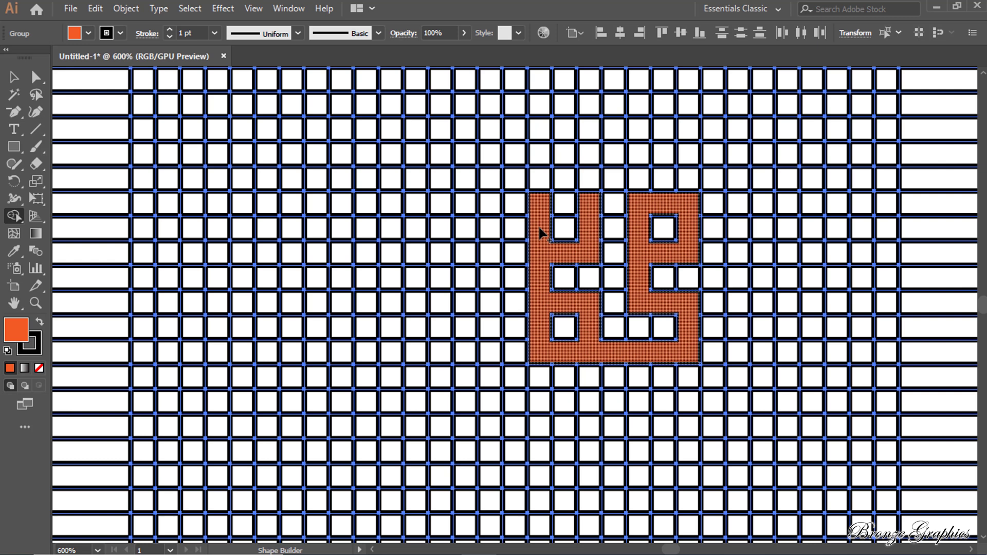
- Ungroup the artwork and drag the orange glyph to the right of the grid
{"action": "right_click", "coordinate": [540, 232]}
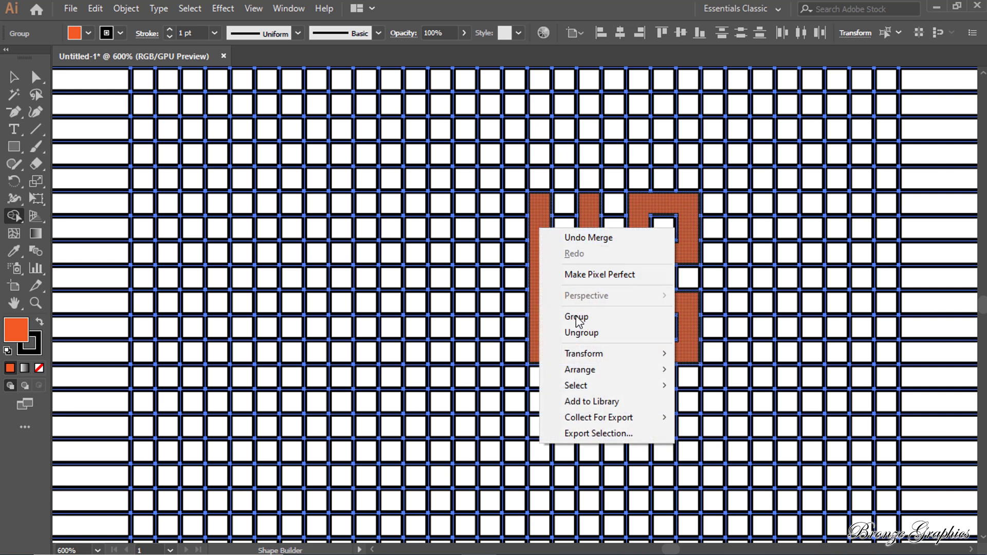
{"action": "left_click", "coordinate": [577, 334]}
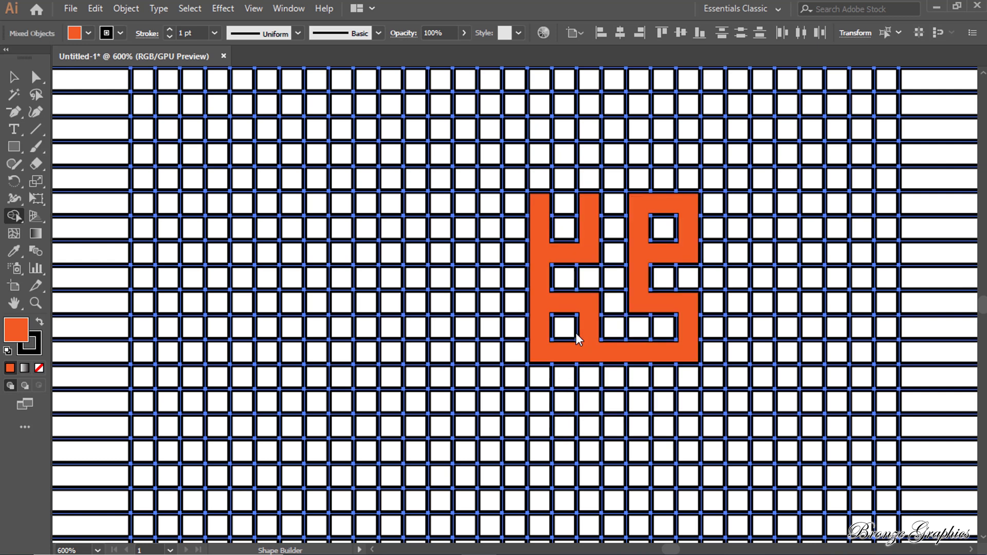
{"action": "key", "text": "ctrl+minus"}
{"action": "key", "text": "ctrl+minus"}
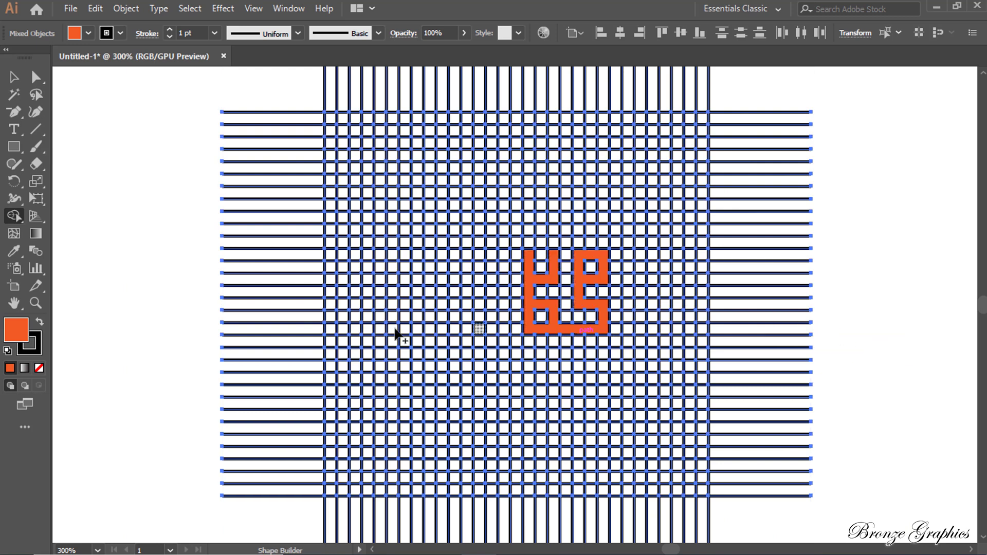
{"action": "left_click", "coordinate": [14, 77]}
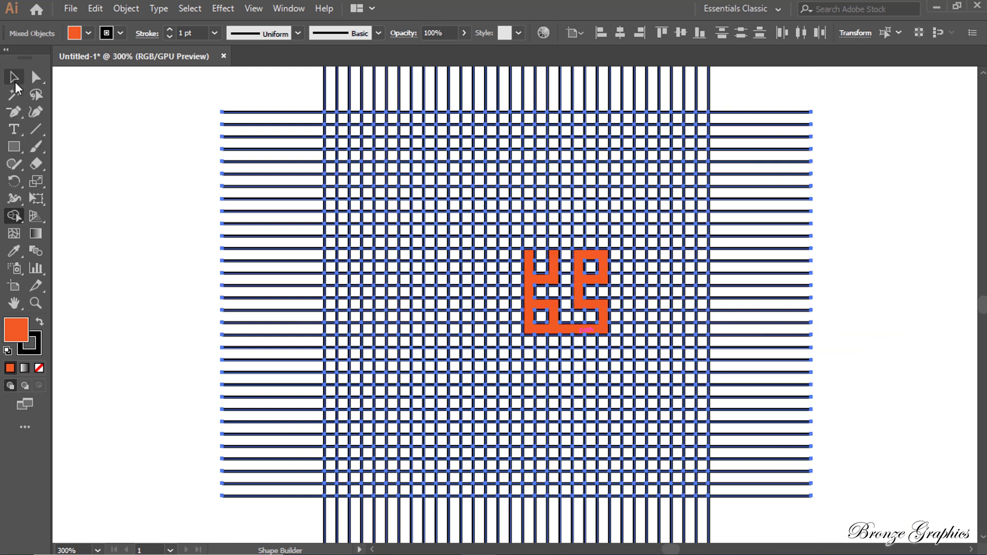
{"action": "left_click", "coordinate": [73, 214]}
{"action": "left_click_drag", "start_coordinate": [566, 338], "coordinate": [908, 294]}
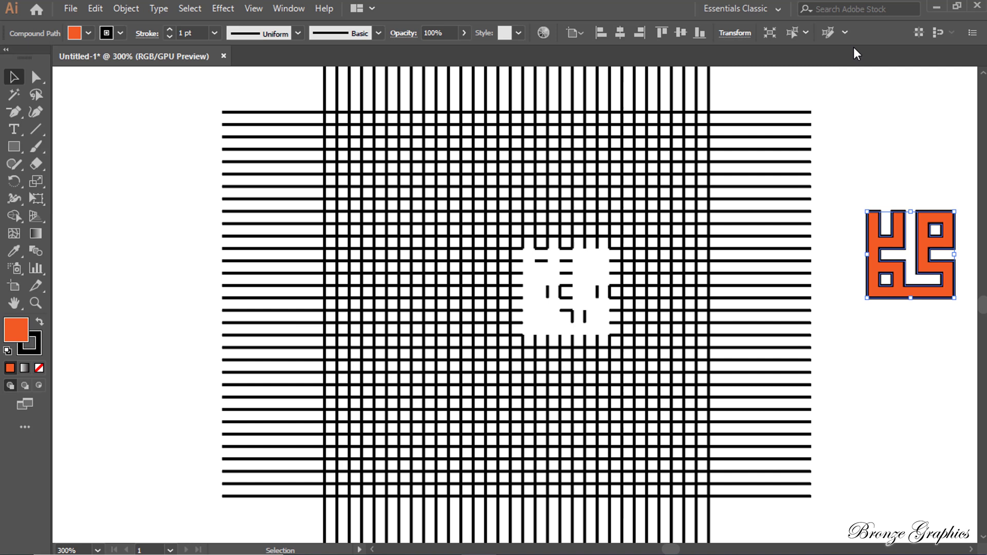
- Delete the line grid and move the orange logo to the artboard centre
{"action": "left_click_drag", "start_coordinate": [841, 95], "coordinate": [147, 513]}
{"action": "key", "text": "Delete"}
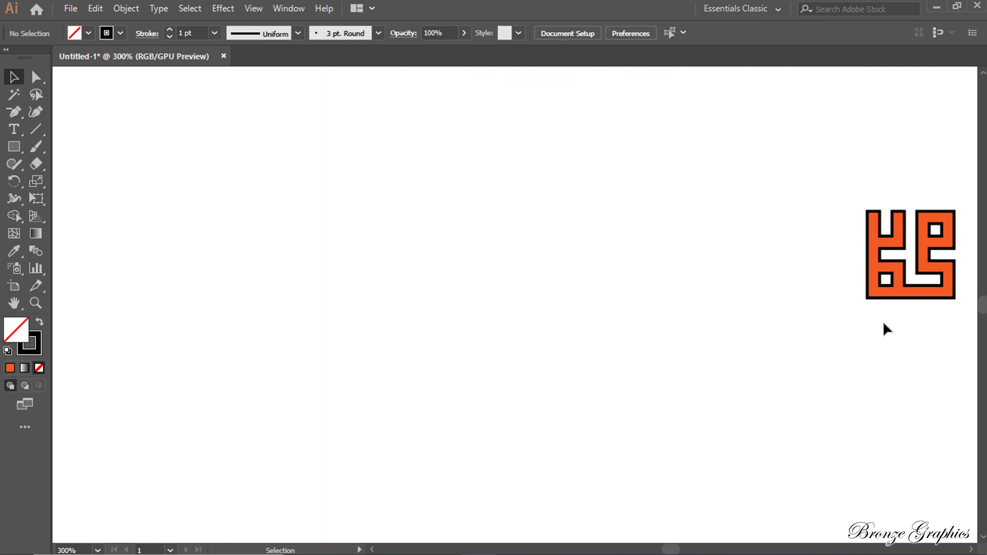
{"action": "left_click_drag", "start_coordinate": [904, 298], "coordinate": [601, 375]}
{"action": "scroll", "coordinate": [575, 345], "scroll_direction": "down", "scroll_amount": 1}
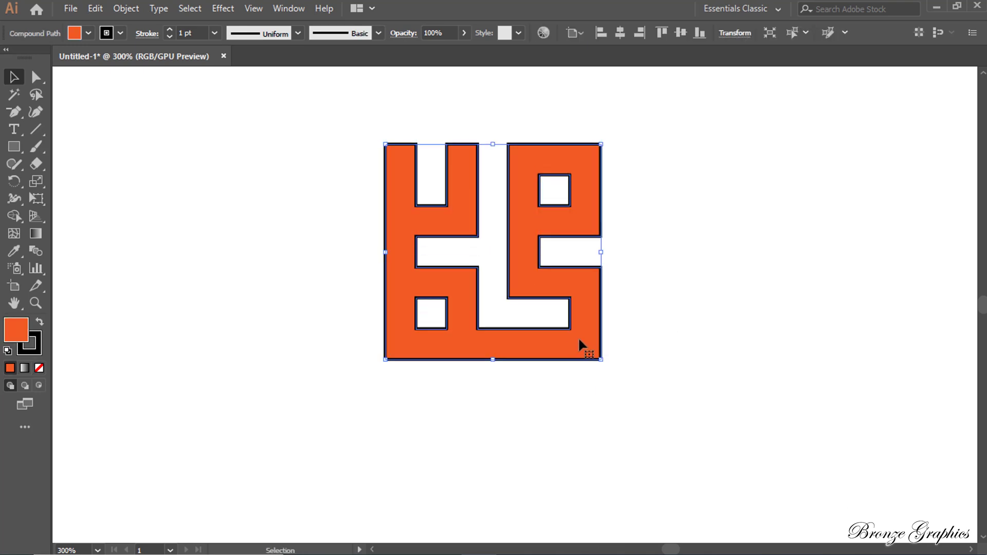
{"action": "left_click", "coordinate": [657, 317]}
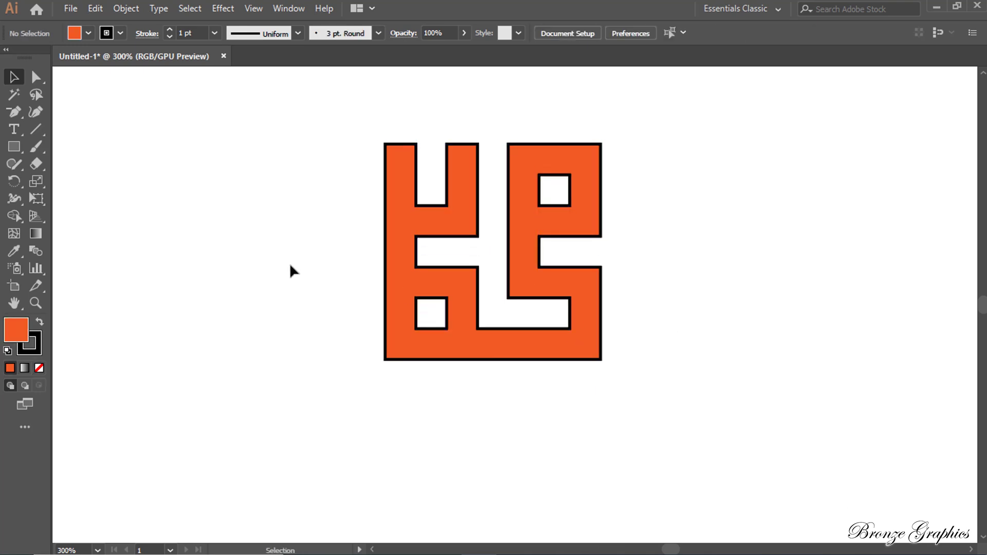
- Add point text 'MUHAMMAD' below the logo and nudge it slightly right
{"action": "left_click", "coordinate": [12, 129]}
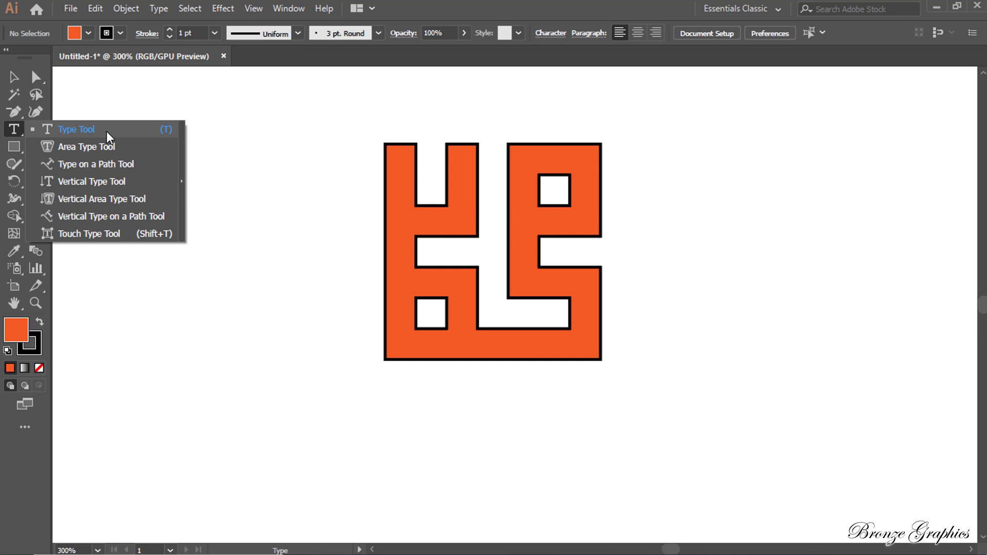
{"action": "left_click", "coordinate": [106, 131]}
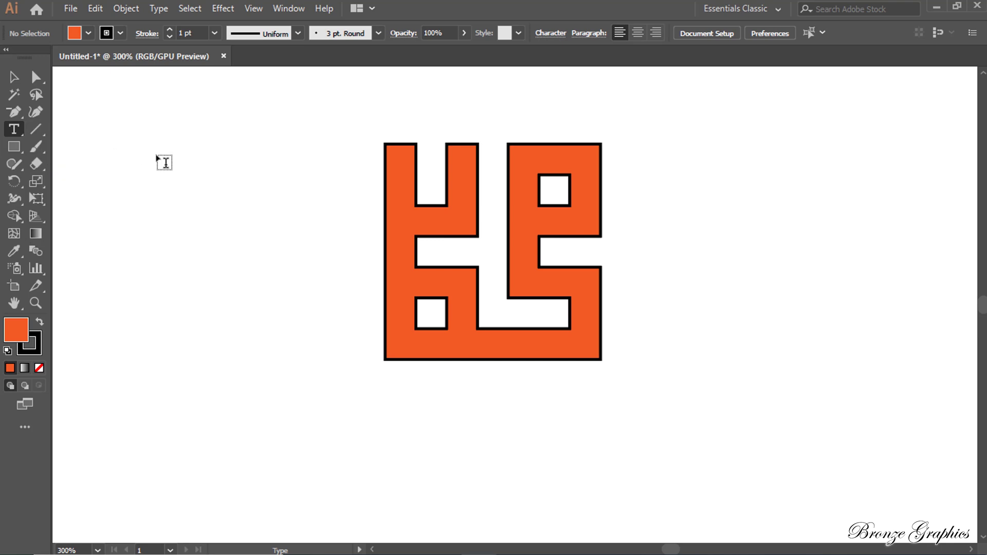
{"action": "left_click", "coordinate": [382, 409]}
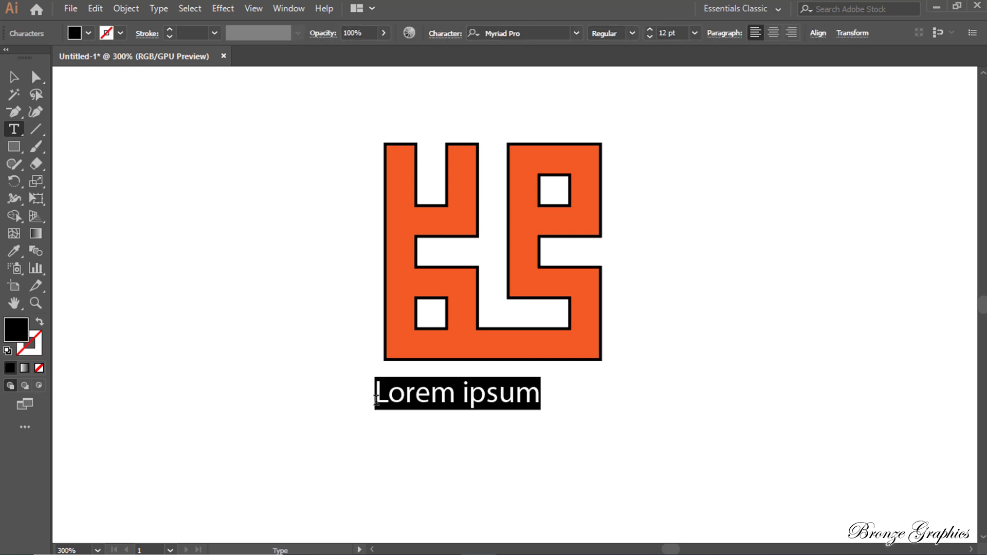
{"action": "type", "text": "MUHA"}
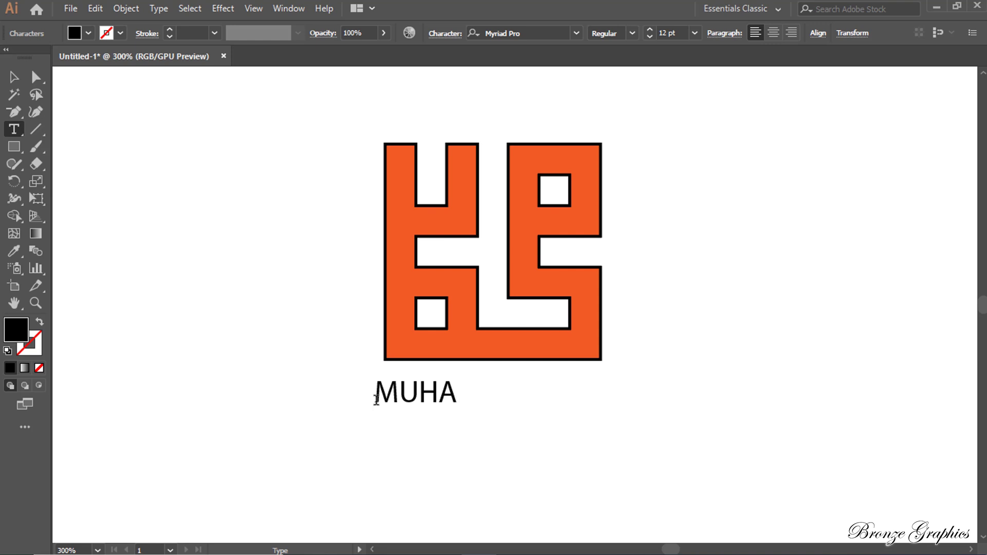
{"action": "type", "text": "MMAD"}
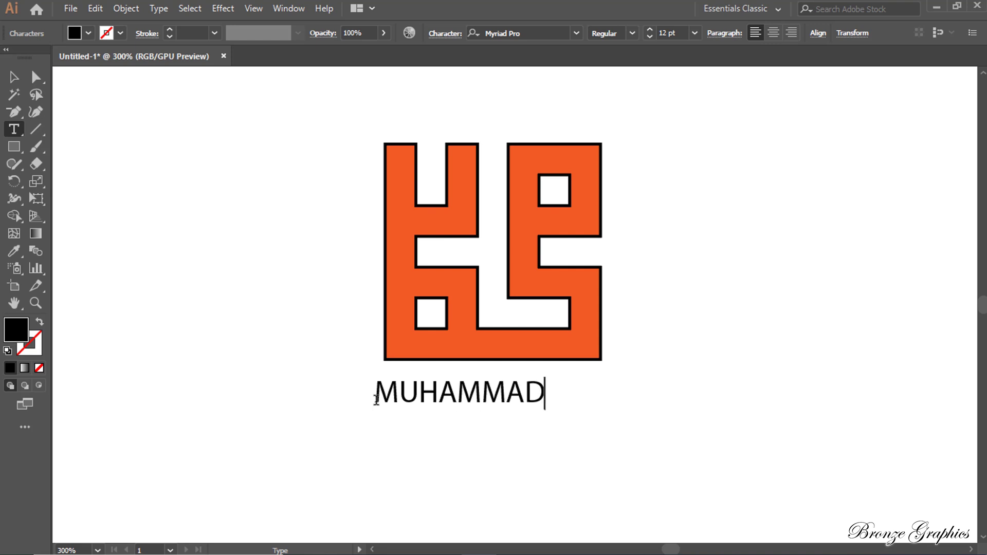
{"action": "key", "text": "Escape"}
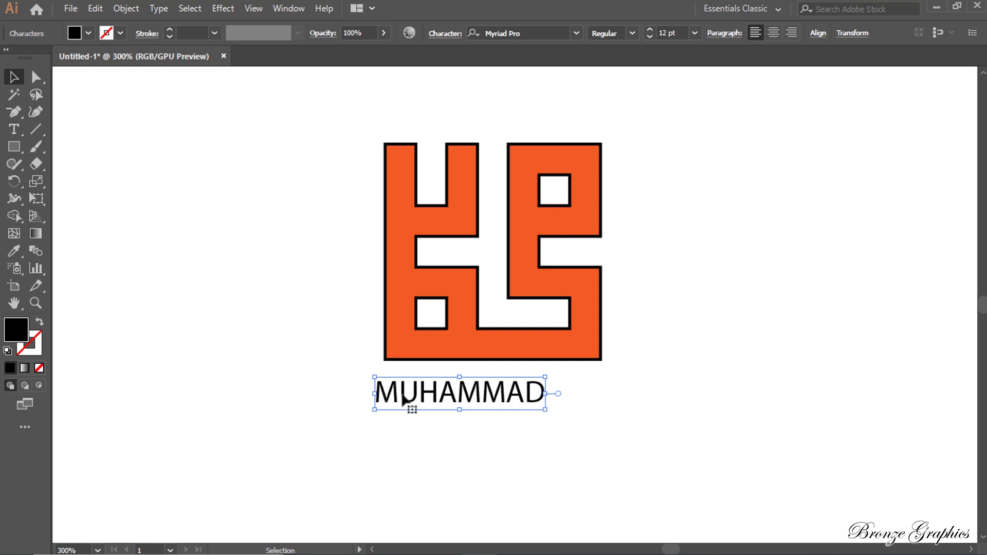
{"action": "left_click_drag", "start_coordinate": [408, 401], "coordinate": [449, 403]}
{"action": "left_click", "coordinate": [434, 454]}
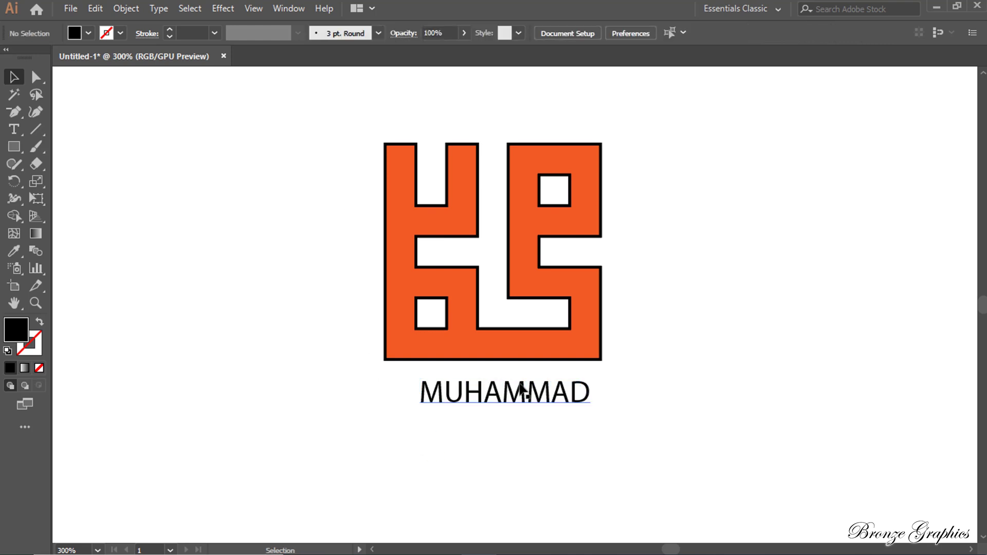
- Align the MUHAMMAD text and orange glyph with Horizontal Align Center, then deselect both
{"action": "left_click", "coordinate": [523, 400]}
{"action": "left_click", "coordinate": [478, 350], "text": "shift"}
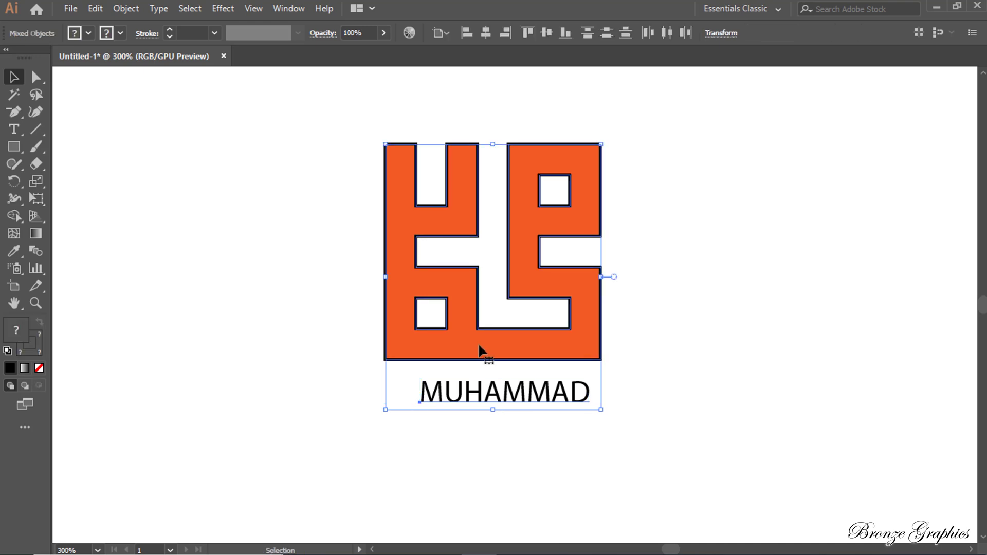
{"action": "left_click", "coordinate": [289, 9]}
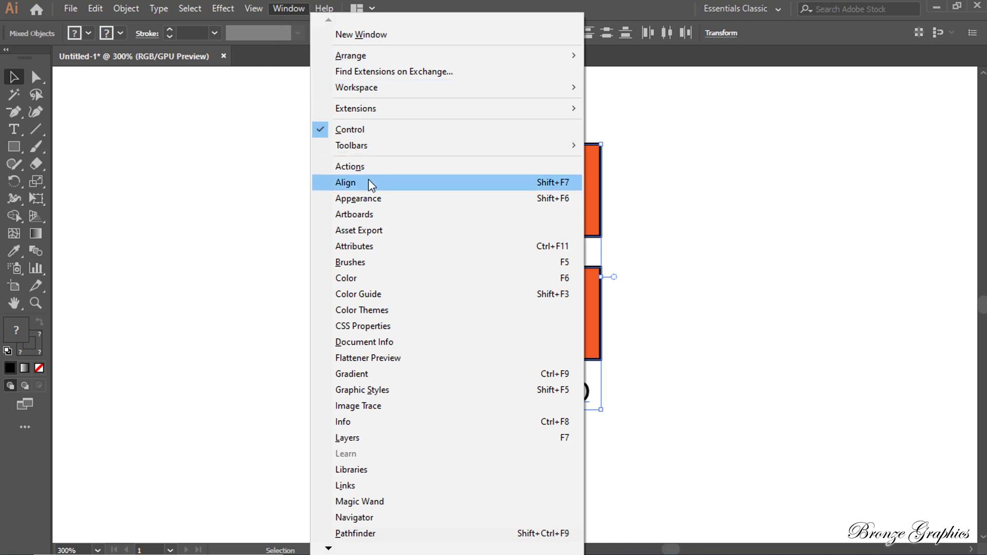
{"action": "left_click", "coordinate": [406, 186]}
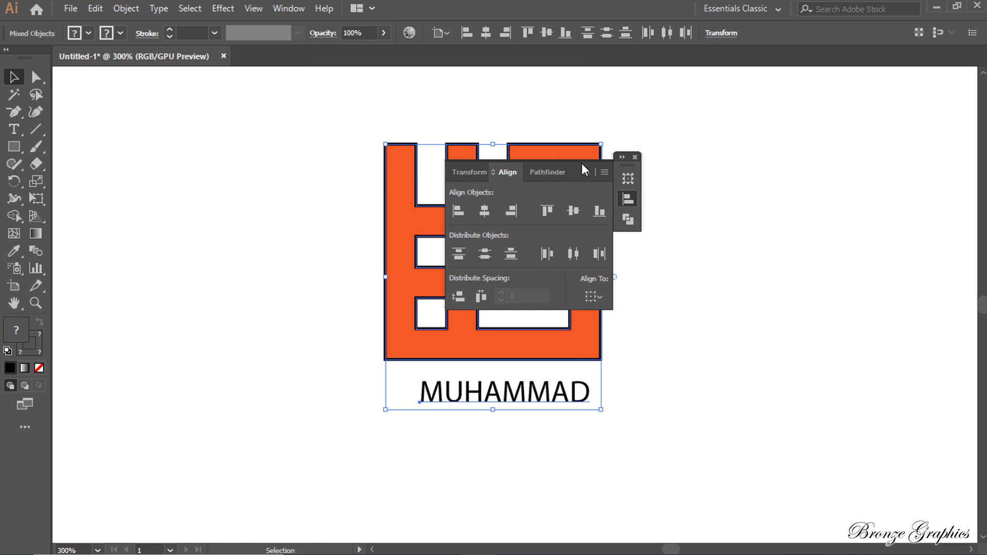
{"action": "left_click_drag", "start_coordinate": [584, 169], "coordinate": [853, 148]}
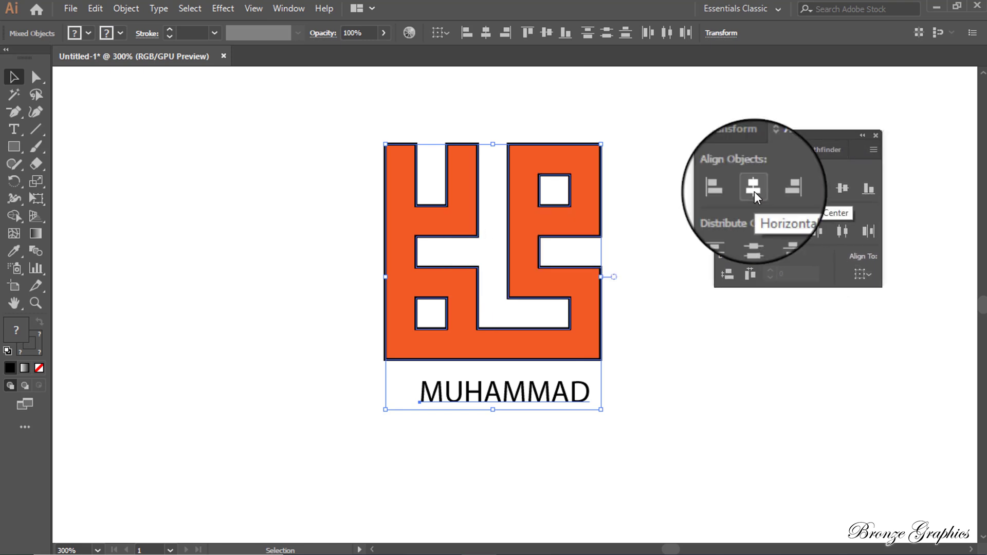
{"action": "left_click", "coordinate": [754, 194]}
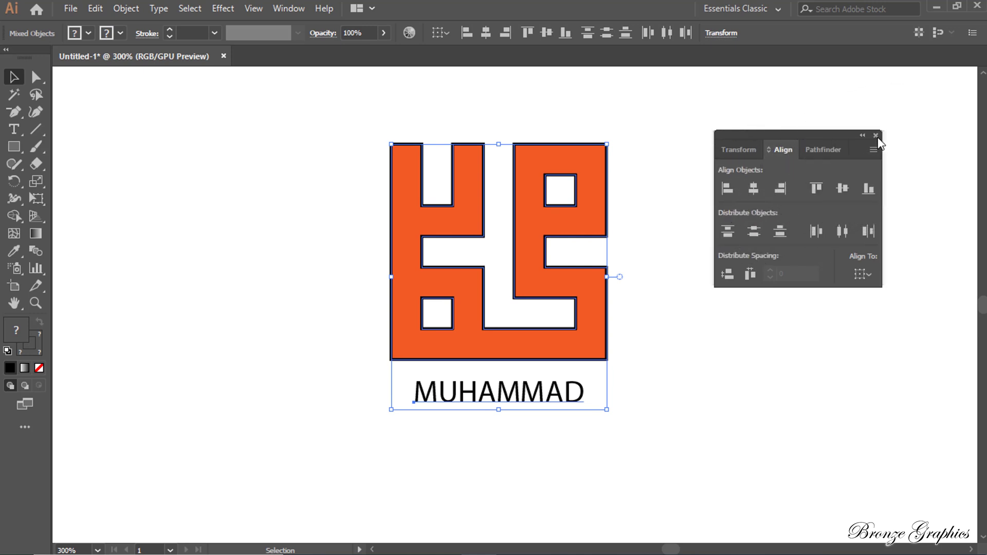
{"action": "left_click", "coordinate": [876, 136]}
{"action": "left_click", "coordinate": [839, 189]}
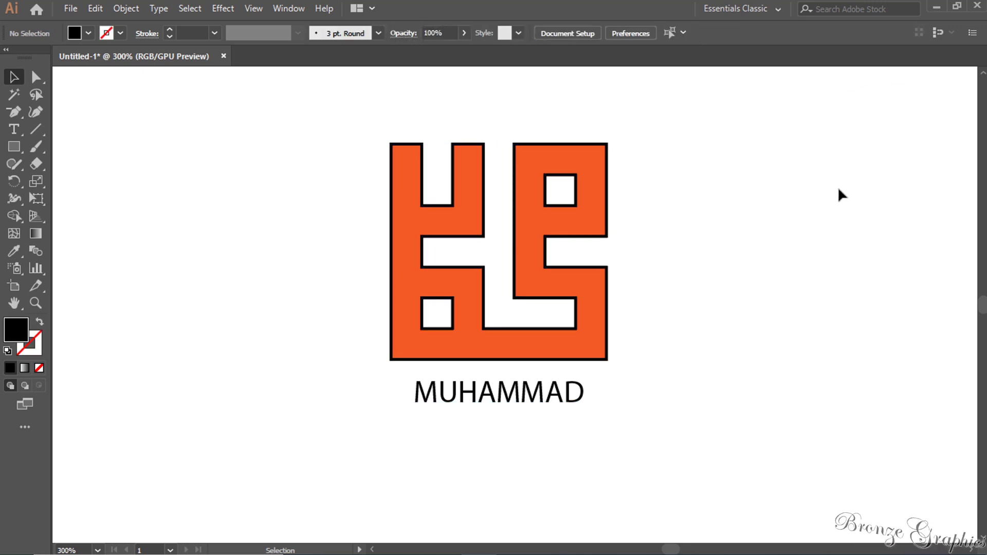